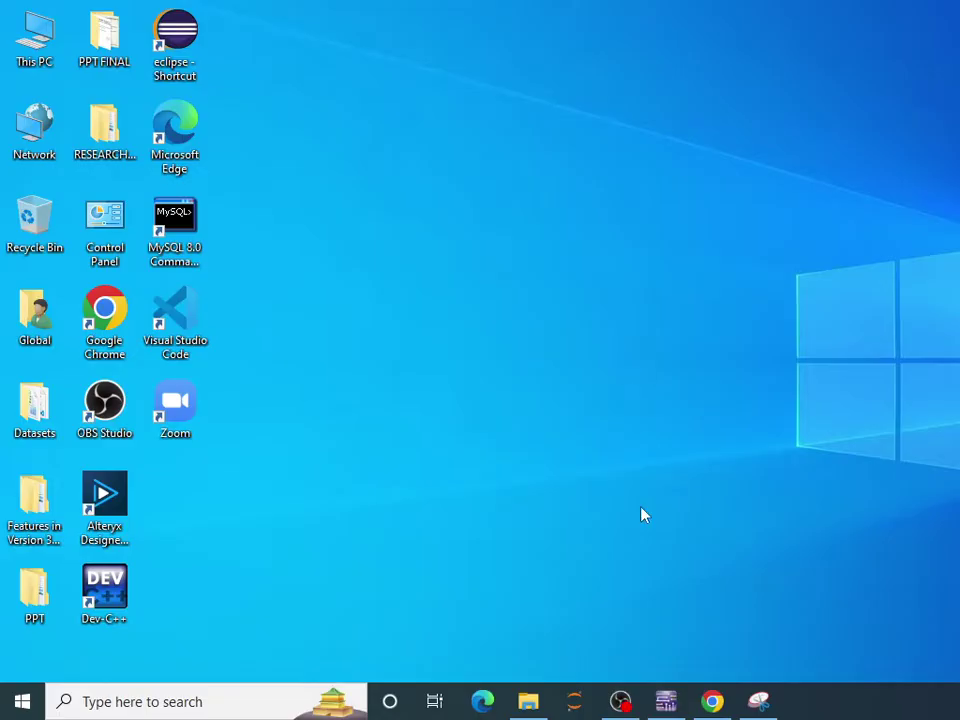
{"action": "left_click", "coordinate": [666, 701]}
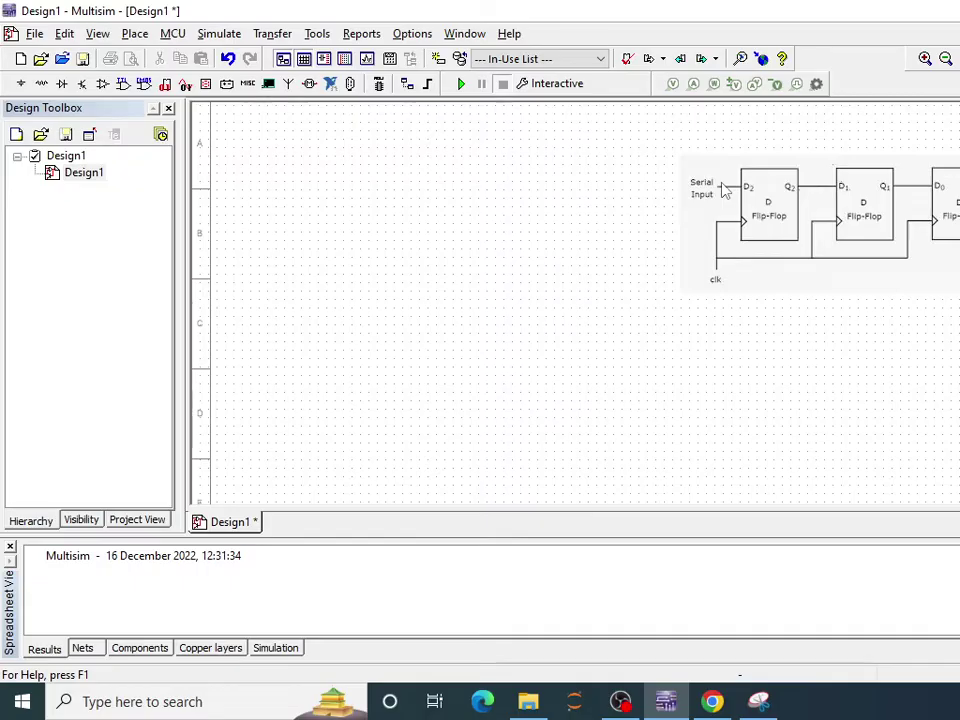
- Search the component browser for 'd' and place the first D_FF flip-flop, U1
{"action": "right_click", "coordinate": [332, 210]}
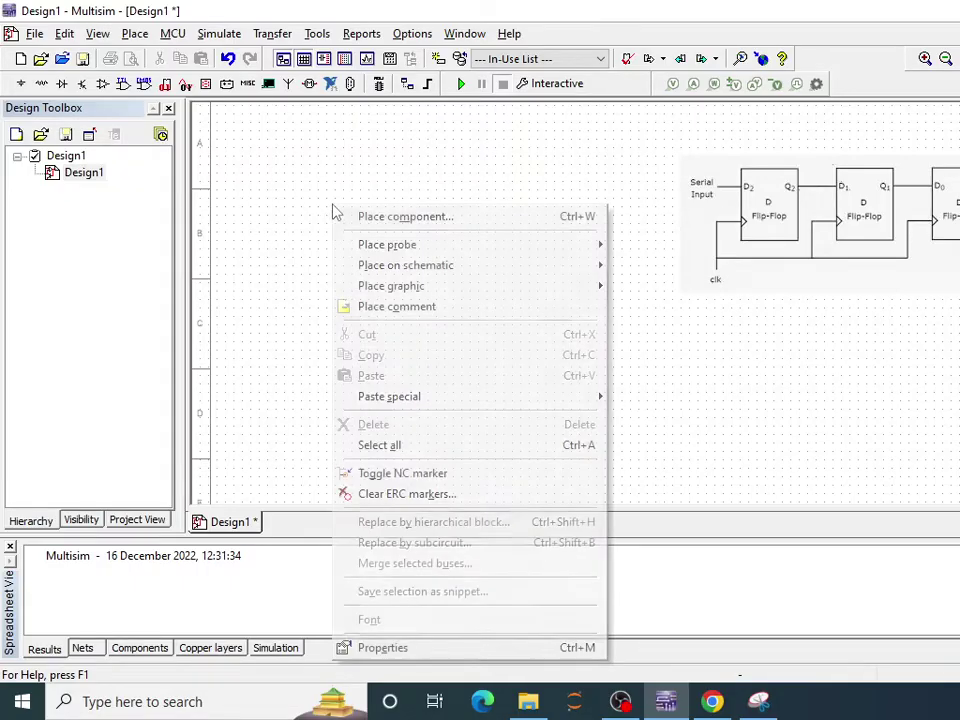
{"action": "left_click", "coordinate": [395, 218]}
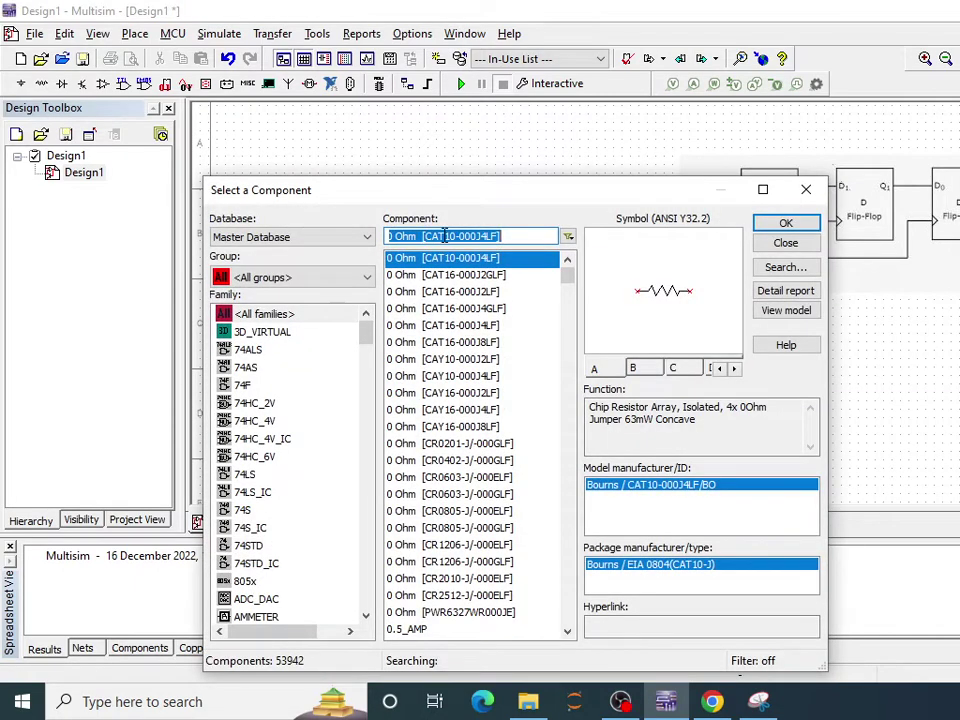
{"action": "type", "text": "d"}
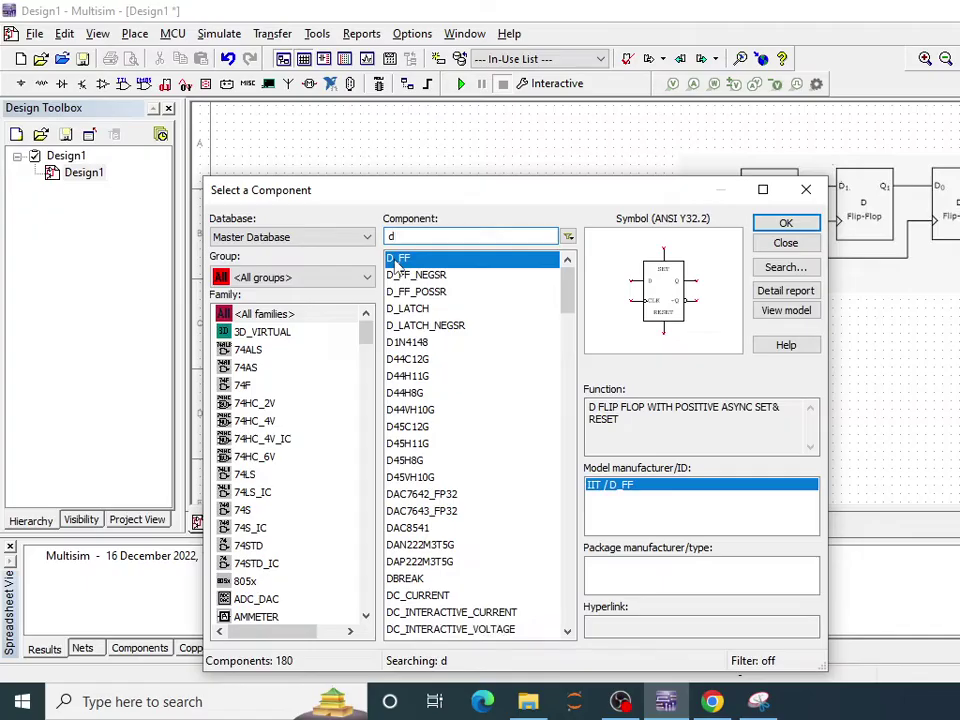
{"action": "left_click", "coordinate": [789, 221]}
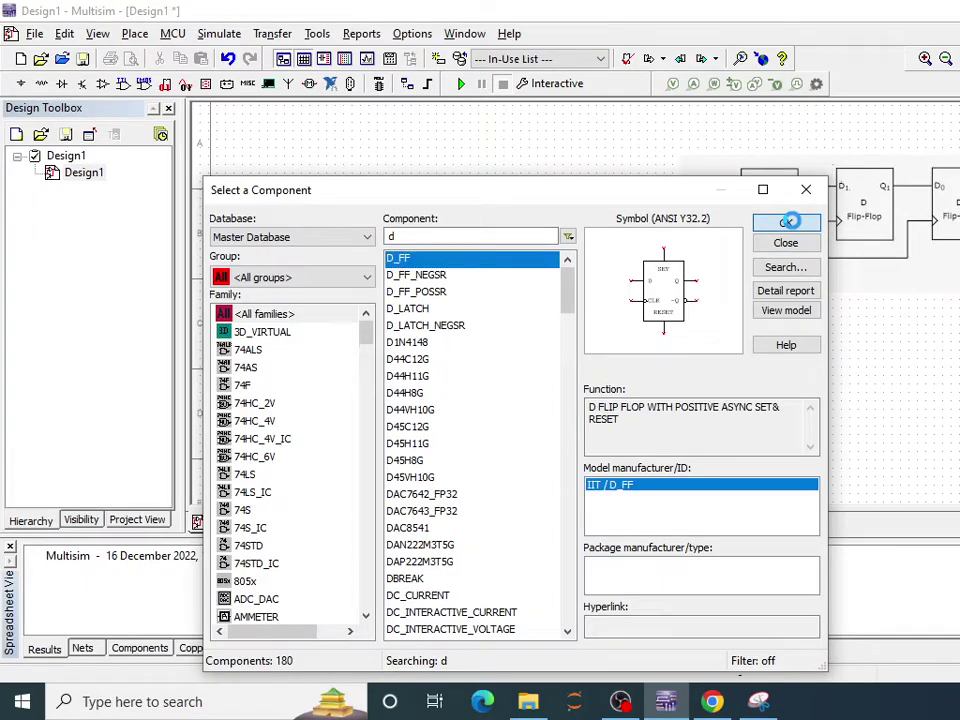
{"action": "left_click", "coordinate": [311, 374]}
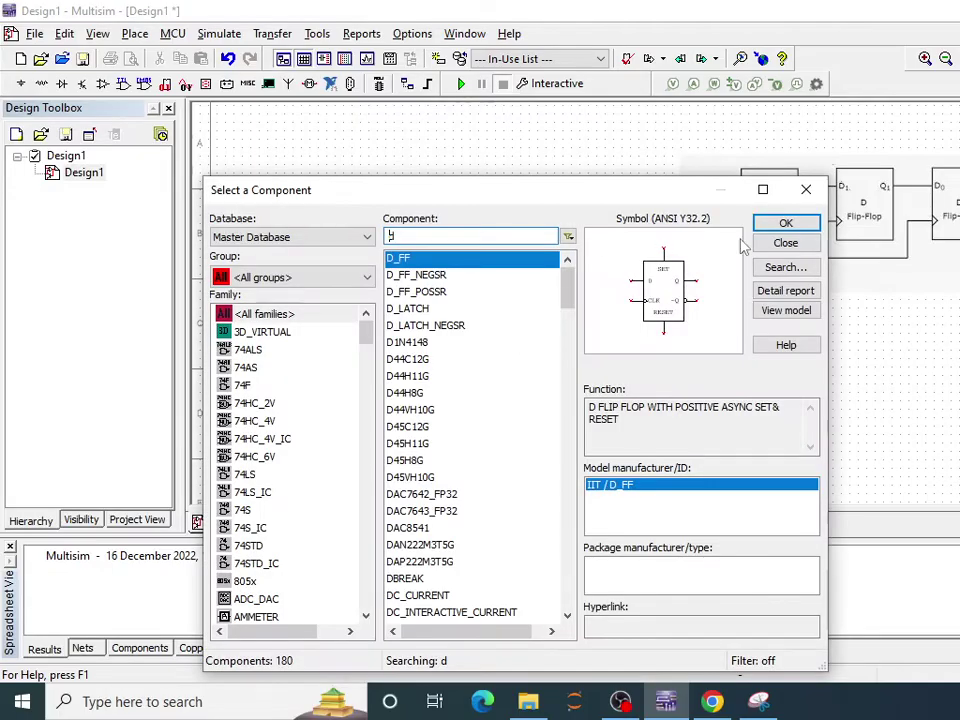
- Place three more D_FF flip-flops, U2, U3 and U4, in a row right of U1
{"action": "left_click", "coordinate": [786, 222]}
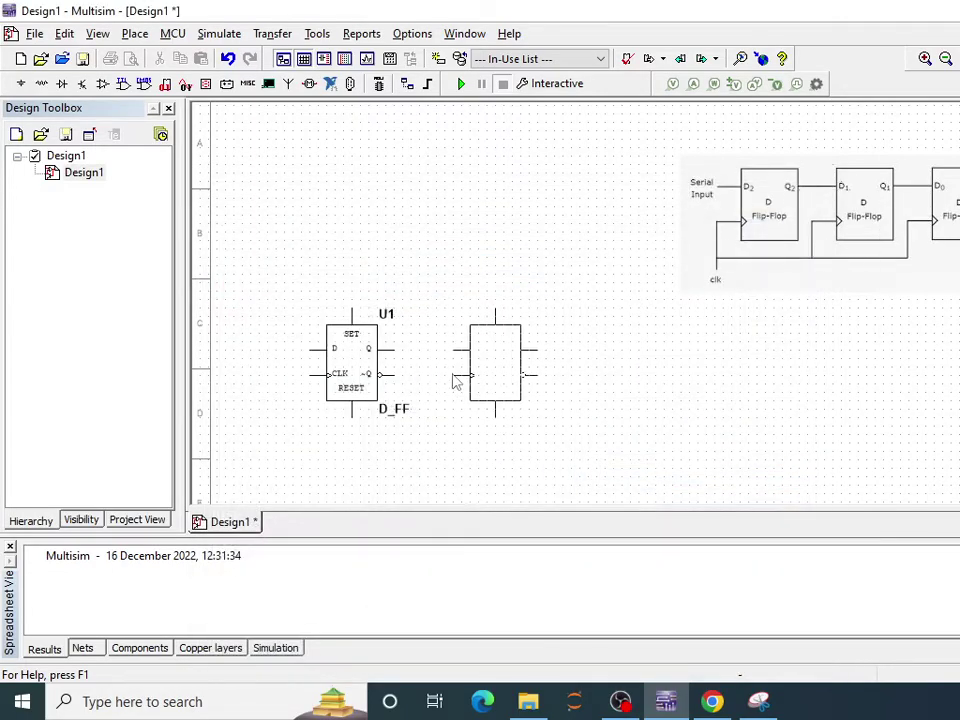
{"action": "left_click", "coordinate": [455, 381]}
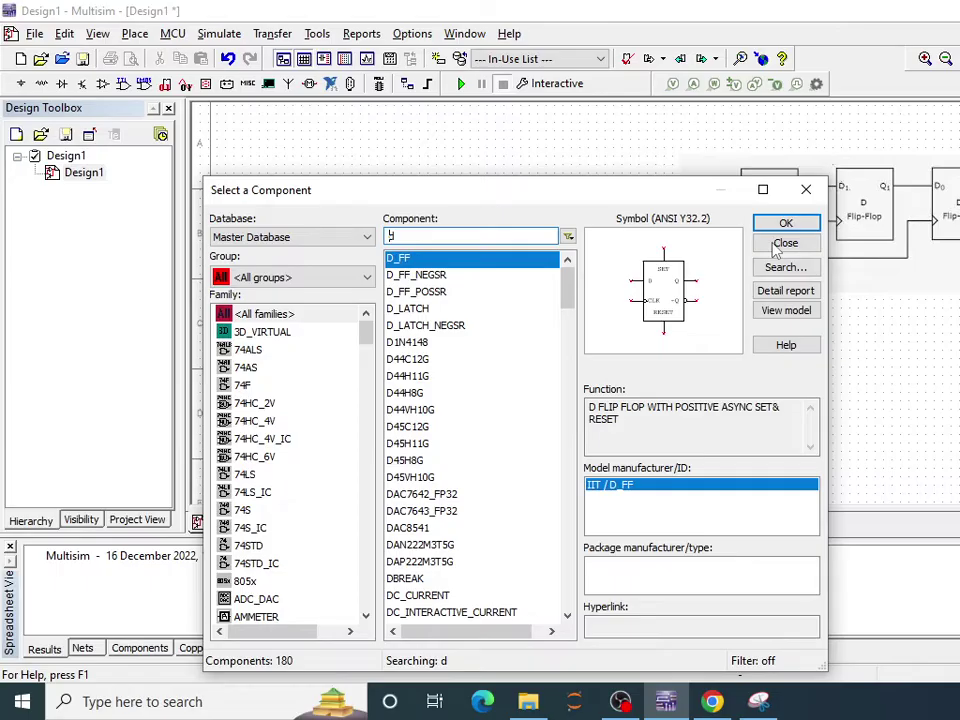
{"action": "left_click", "coordinate": [785, 220]}
{"action": "left_click", "coordinate": [591, 370]}
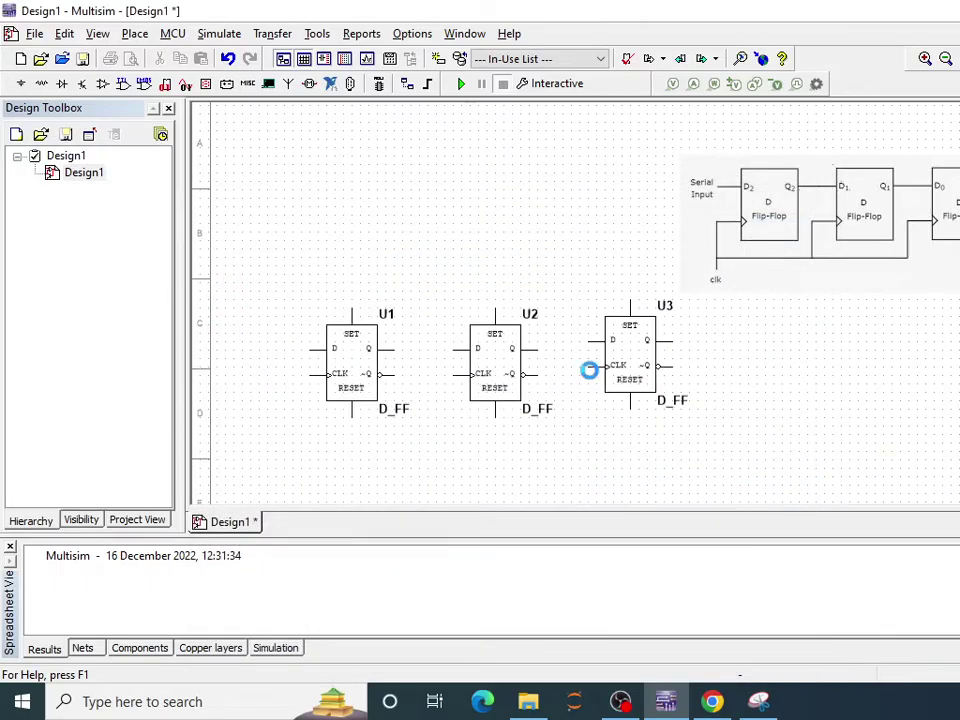
{"action": "left_click", "coordinate": [798, 226]}
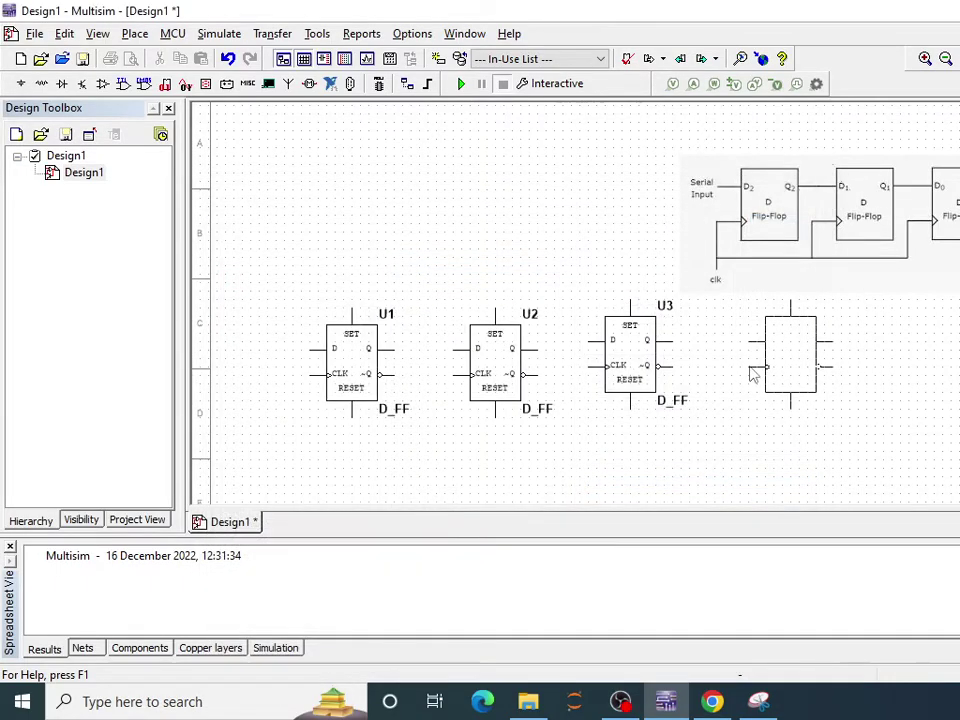
{"action": "left_click", "coordinate": [748, 364]}
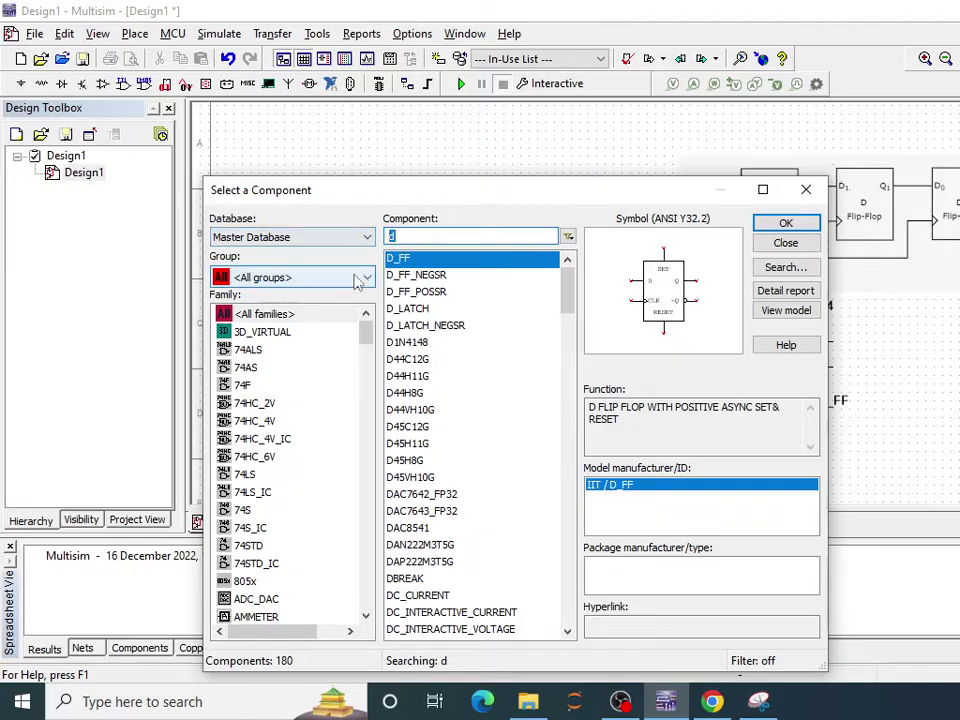
- Place an INTERACTIVE_DIGITAL_CONSTANT input, U5, from Sources > DIGITAL_SOURCES to the left of U1
{"action": "left_click", "coordinate": [300, 277]}
{"action": "left_click", "coordinate": [316, 316]}
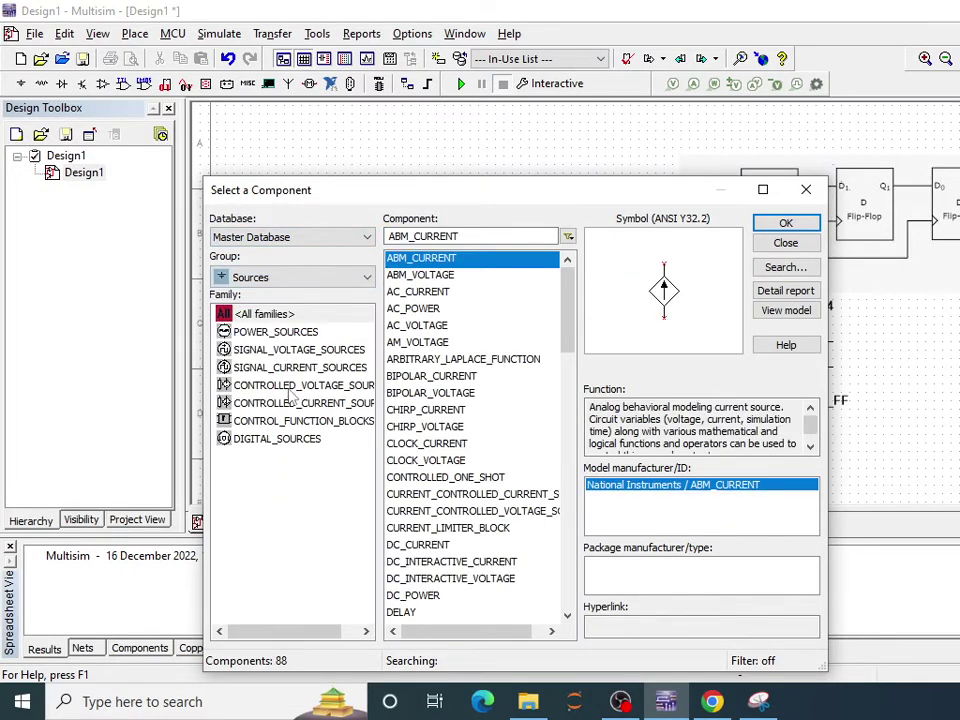
{"action": "left_click", "coordinate": [287, 440]}
{"action": "left_click", "coordinate": [496, 294]}
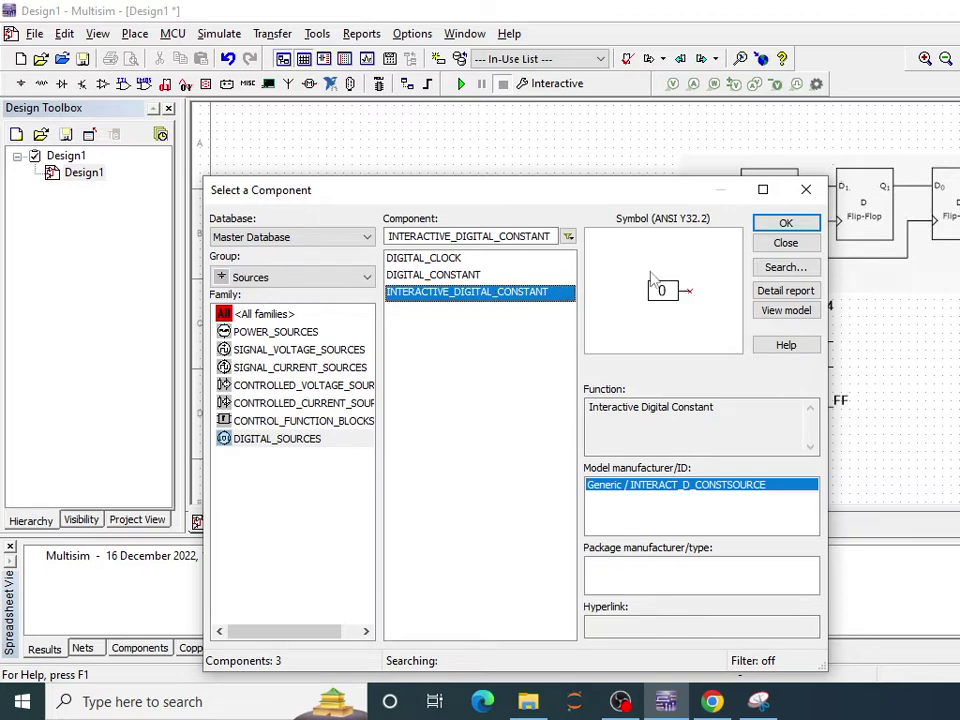
{"action": "left_click", "coordinate": [797, 226]}
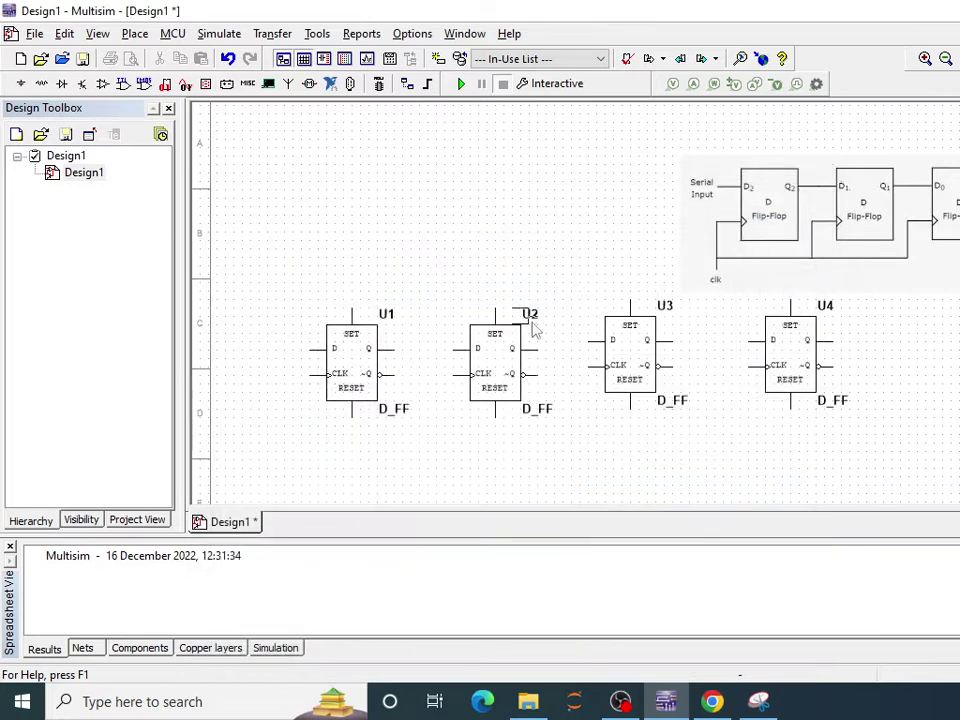
{"action": "left_click", "coordinate": [260, 360]}
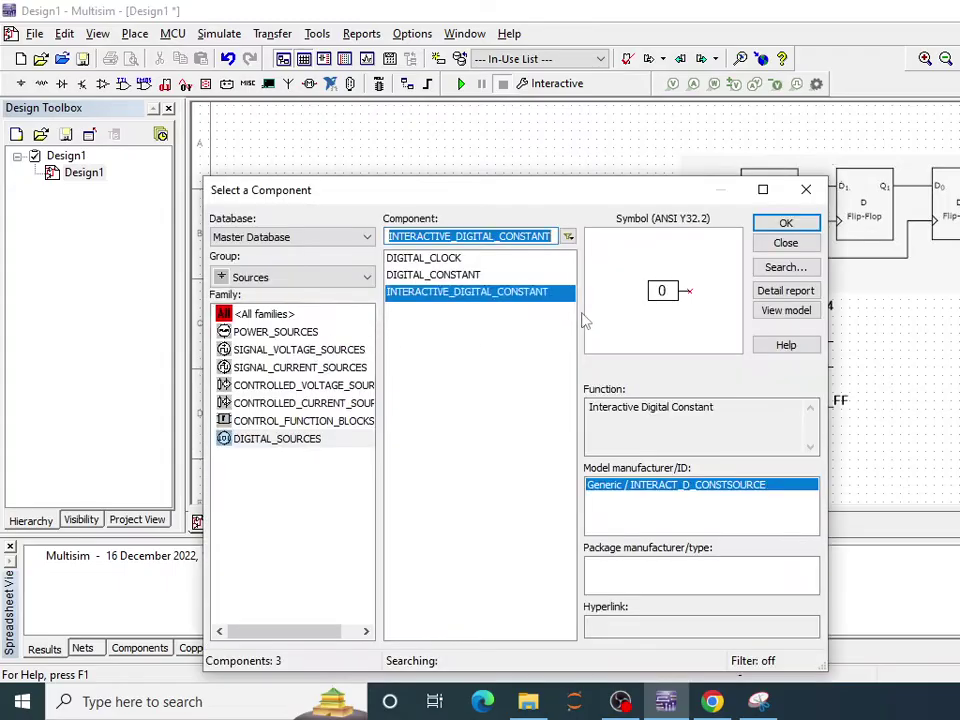
- Place a DIGITAL_CLOCK source below the input on the schematic
{"action": "left_click", "coordinate": [446, 260]}
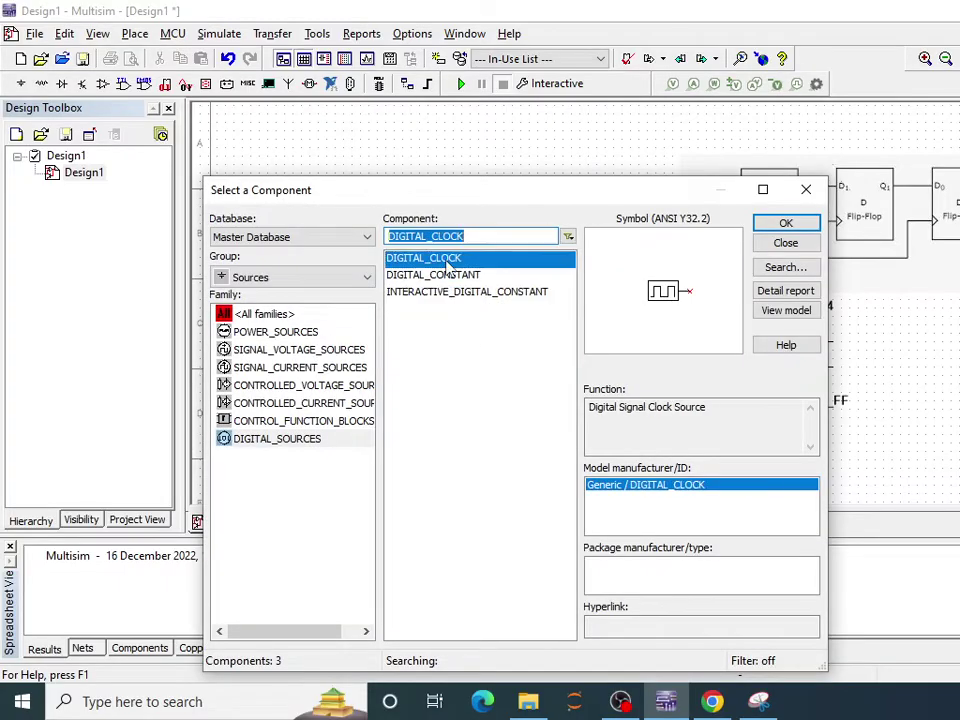
{"action": "left_click", "coordinate": [806, 222]}
{"action": "left_click", "coordinate": [268, 460]}
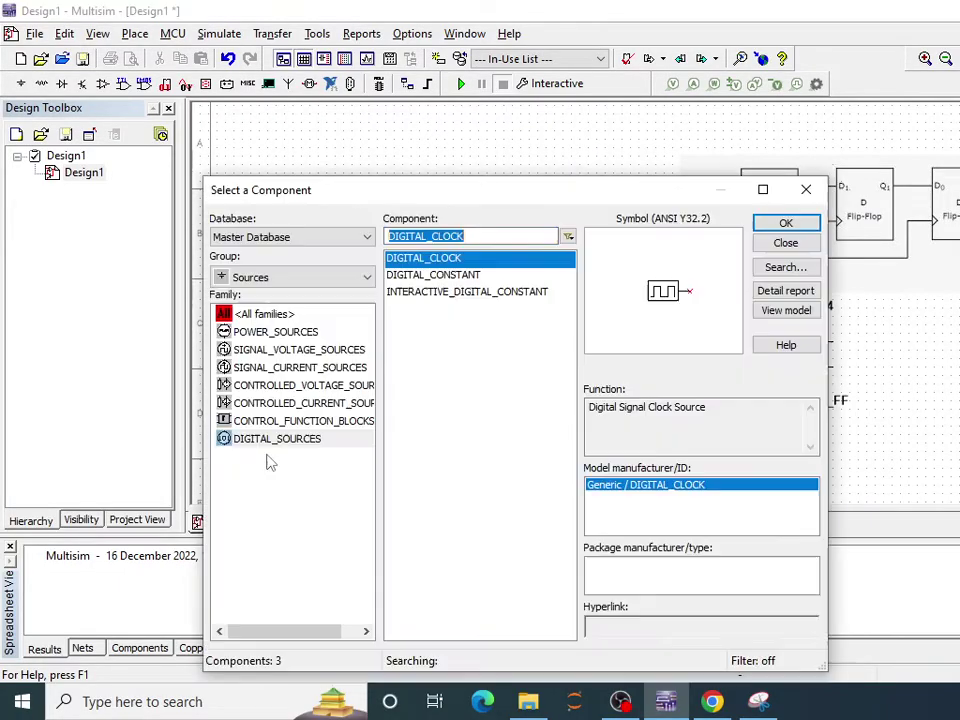
- Choose Indicators > PROBE > PROBE_RED and place the first red probe, X1, above U1
{"action": "left_click", "coordinate": [298, 282]}
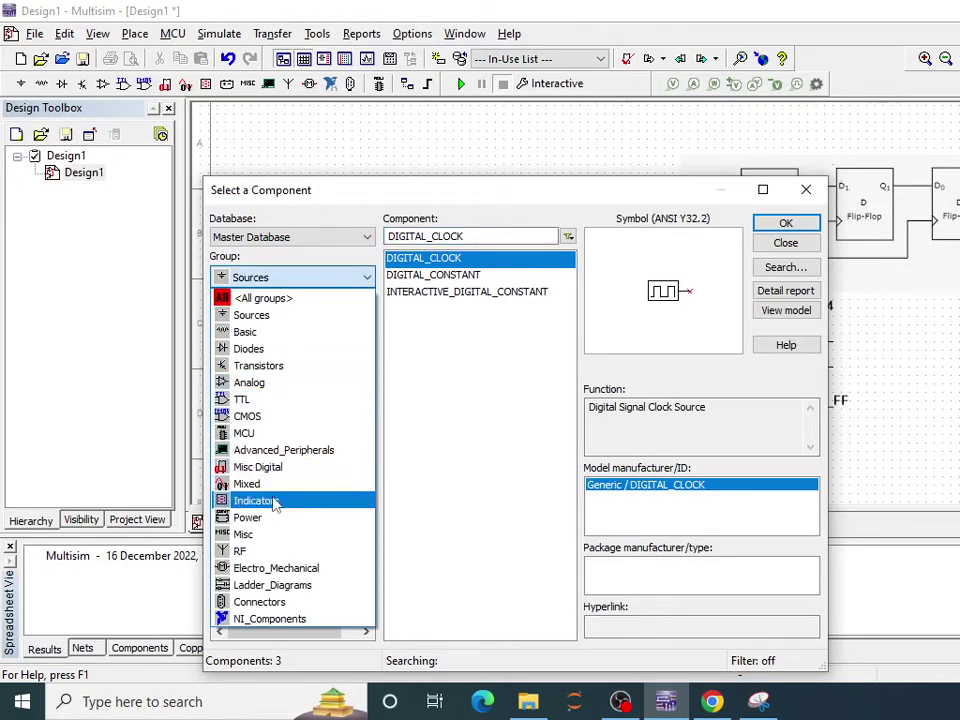
{"action": "left_click", "coordinate": [274, 503]}
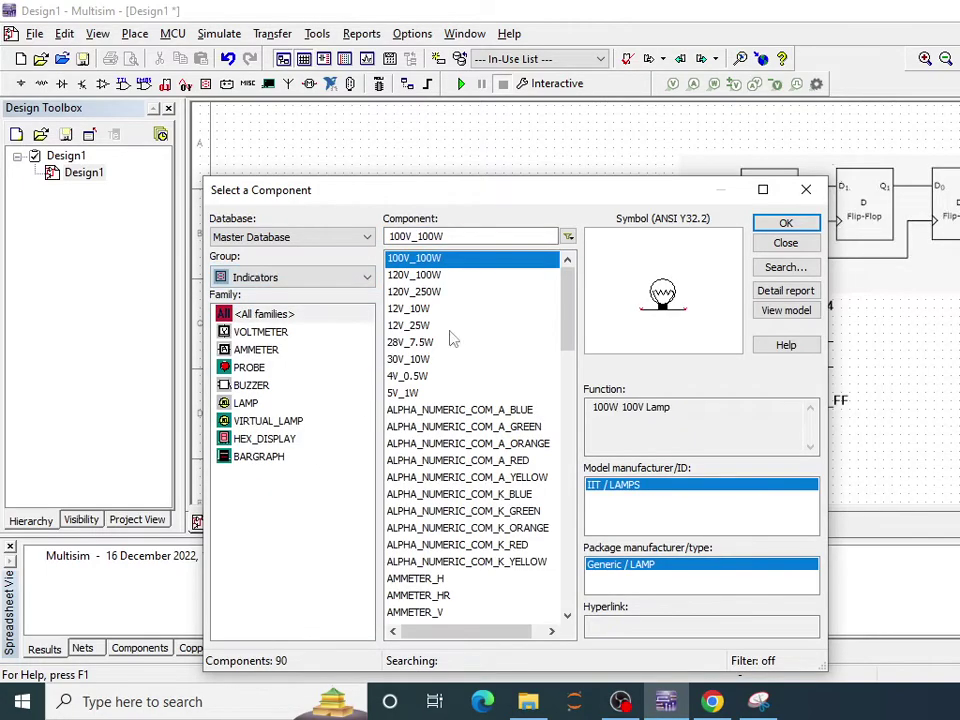
{"action": "left_click", "coordinate": [258, 367]}
{"action": "left_click", "coordinate": [430, 425]}
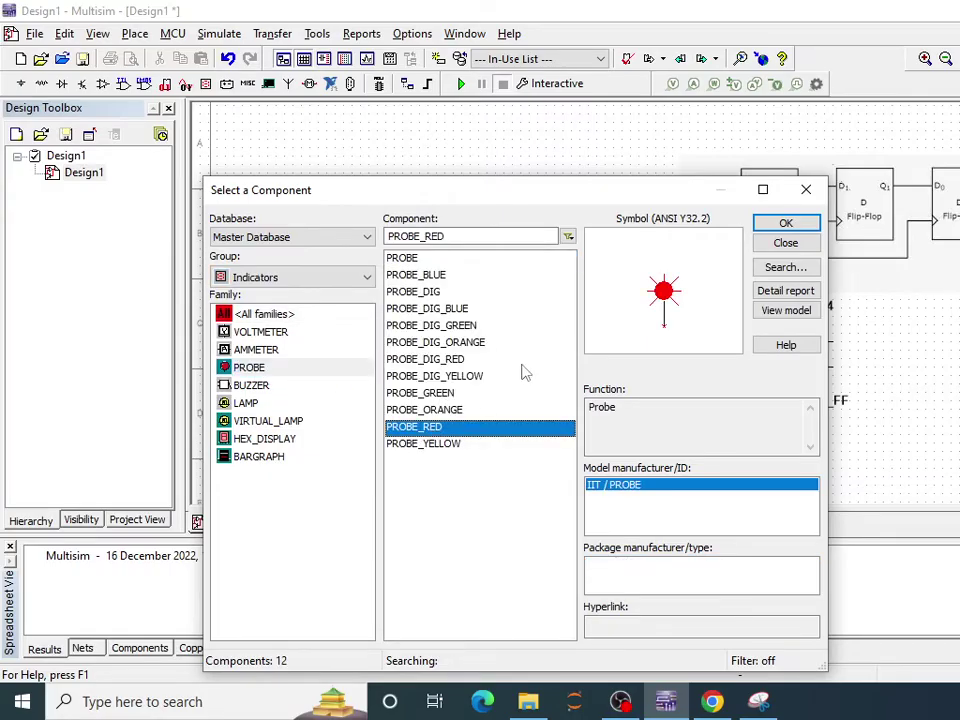
{"action": "left_click", "coordinate": [786, 222]}
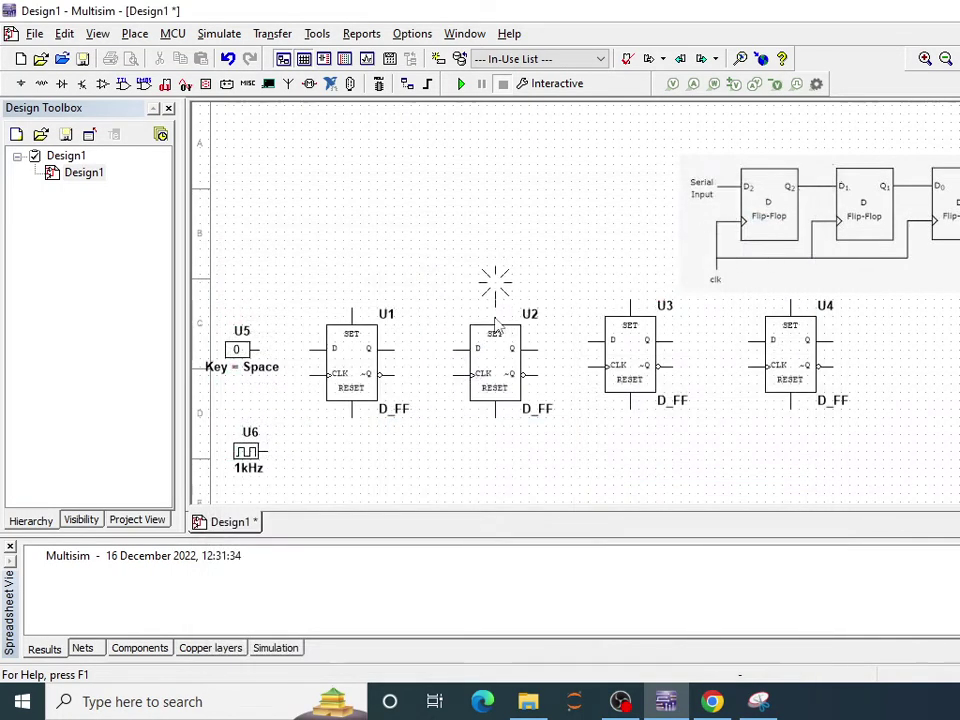
{"action": "left_click", "coordinate": [430, 313]}
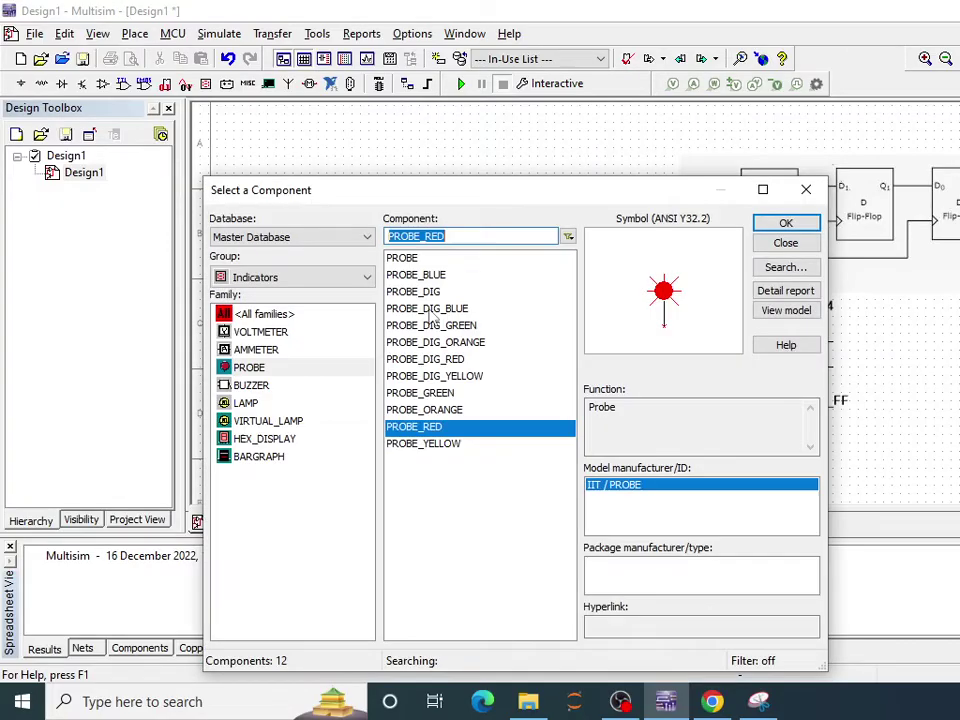
- Place red probes X2, X3 and X4 above U2, U3 and U4, then close the chooser
{"action": "left_click", "coordinate": [802, 228]}
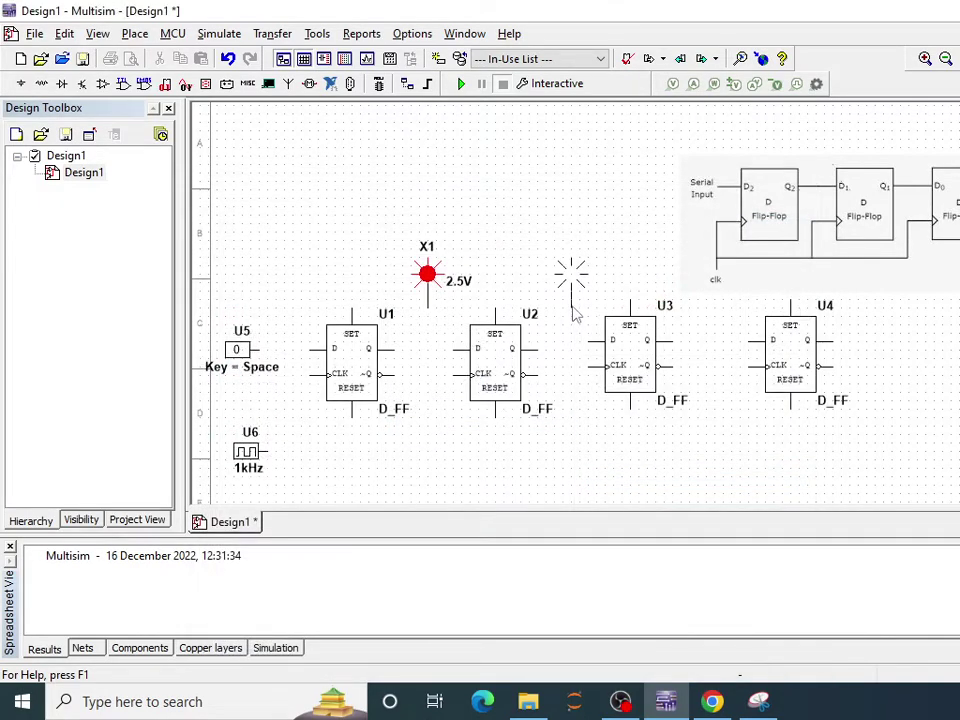
{"action": "key", "text": "Escape"}
{"action": "left_click", "coordinate": [798, 228]}
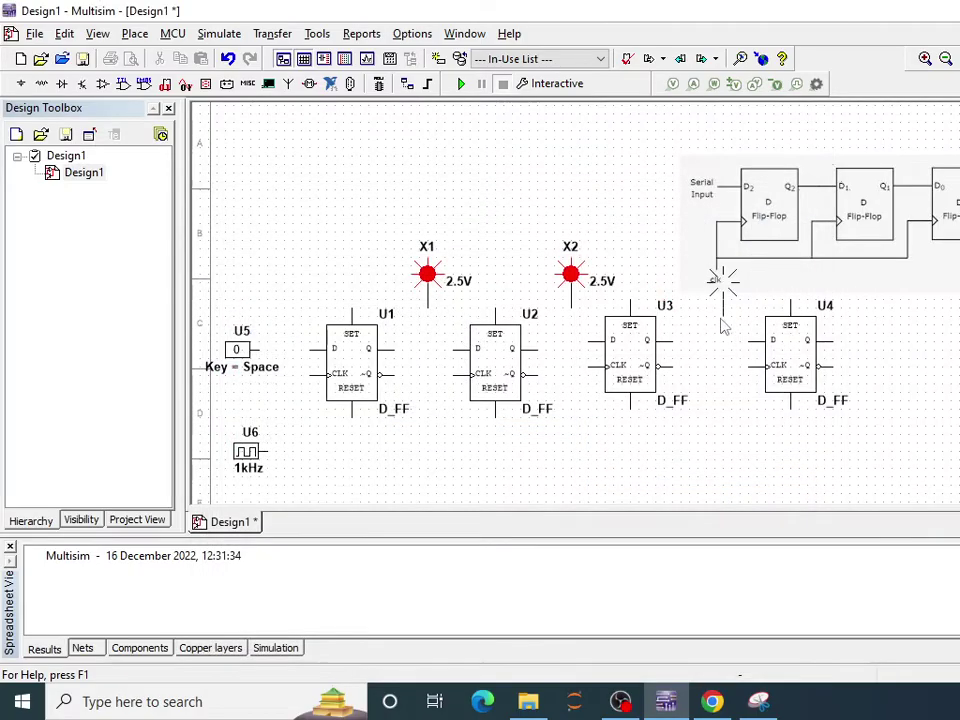
{"action": "key", "text": "Escape"}
{"action": "left_click", "coordinate": [786, 223]}
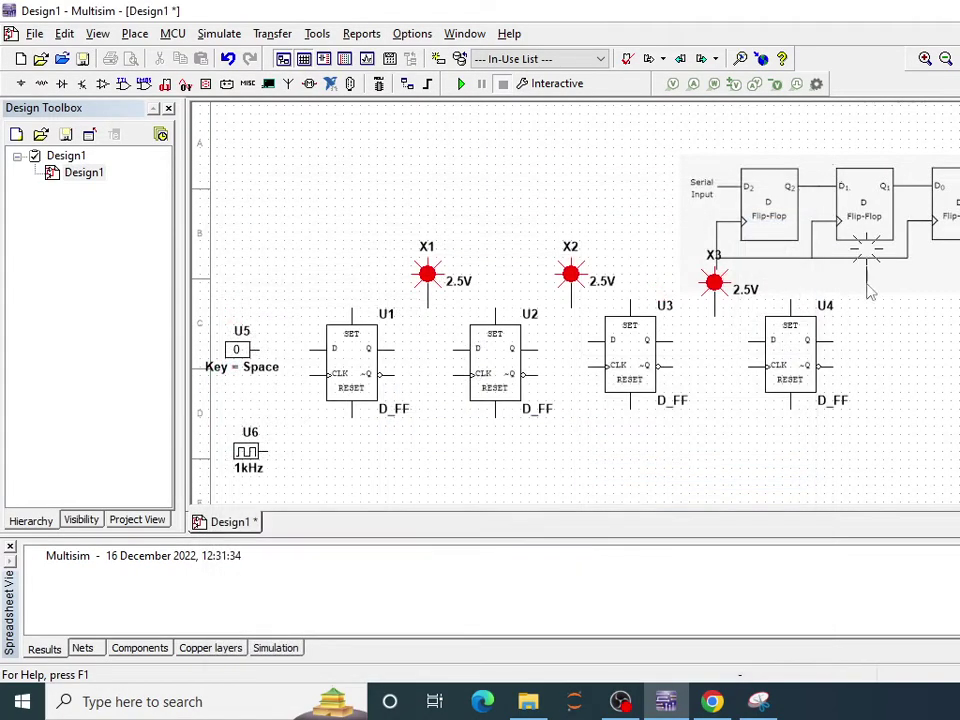
{"action": "left_click", "coordinate": [877, 322]}
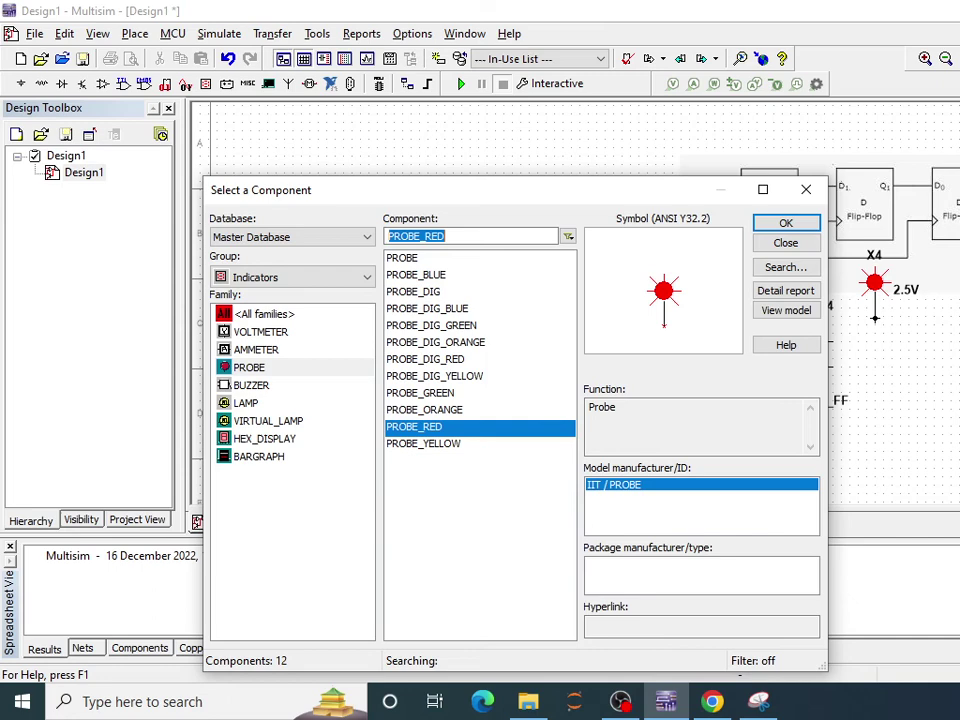
{"action": "left_click", "coordinate": [807, 190]}
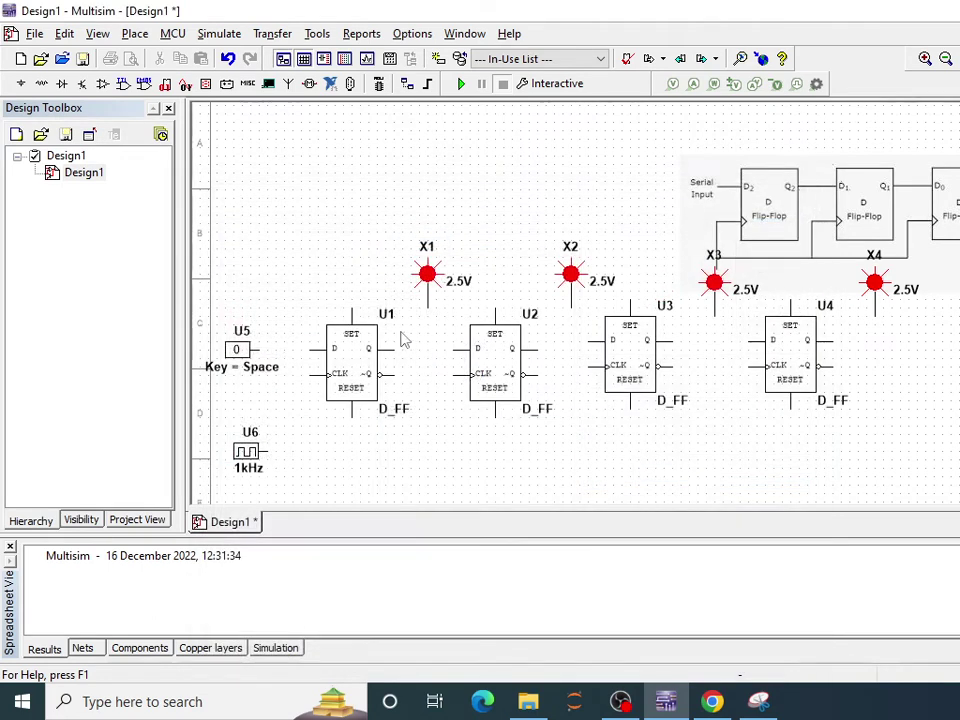
- Wire U5 into U1's D, chain Q to D through U1→U2→U3→U4, and align U4
{"action": "left_click", "coordinate": [260, 350]}
{"action": "left_click", "coordinate": [314, 349]}
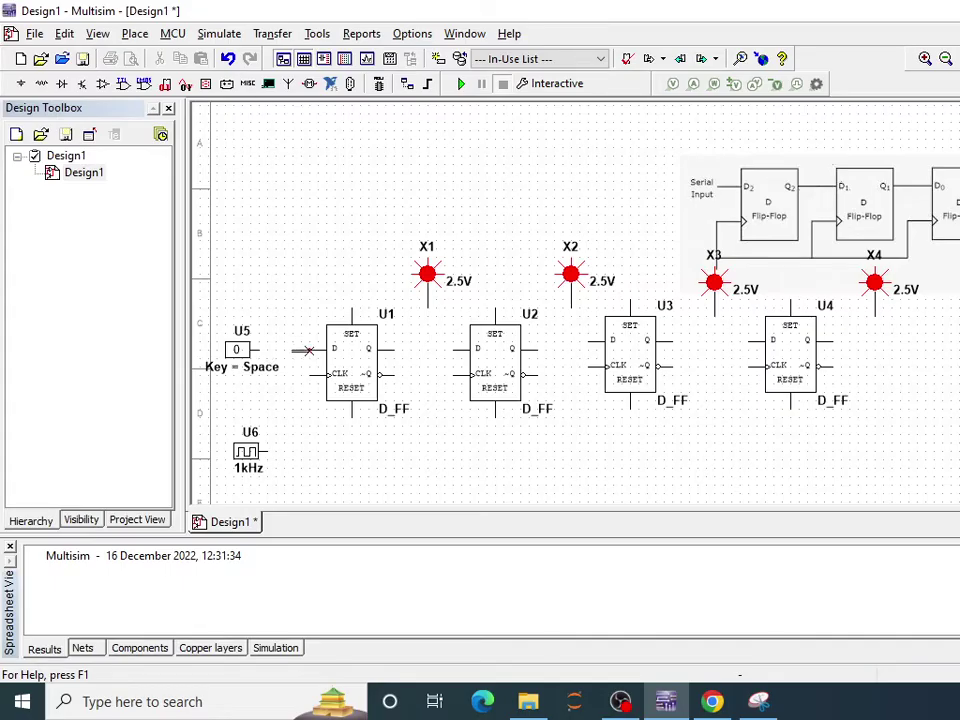
{"action": "left_click", "coordinate": [394, 349]}
{"action": "left_click", "coordinate": [467, 349]}
{"action": "left_click", "coordinate": [600, 348]}
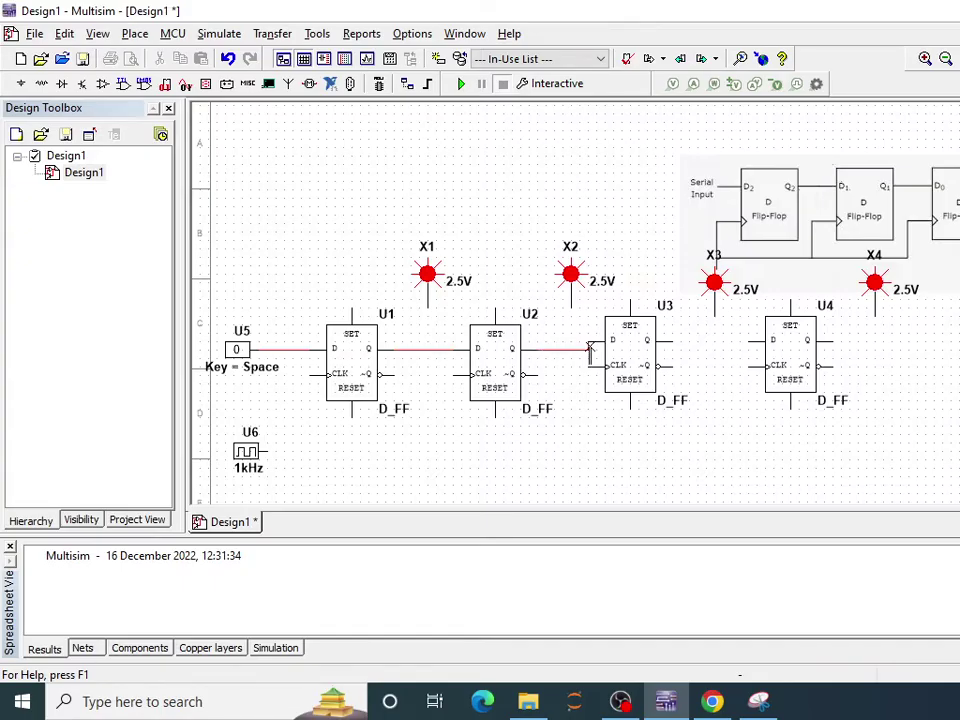
{"action": "left_click", "coordinate": [643, 355]}
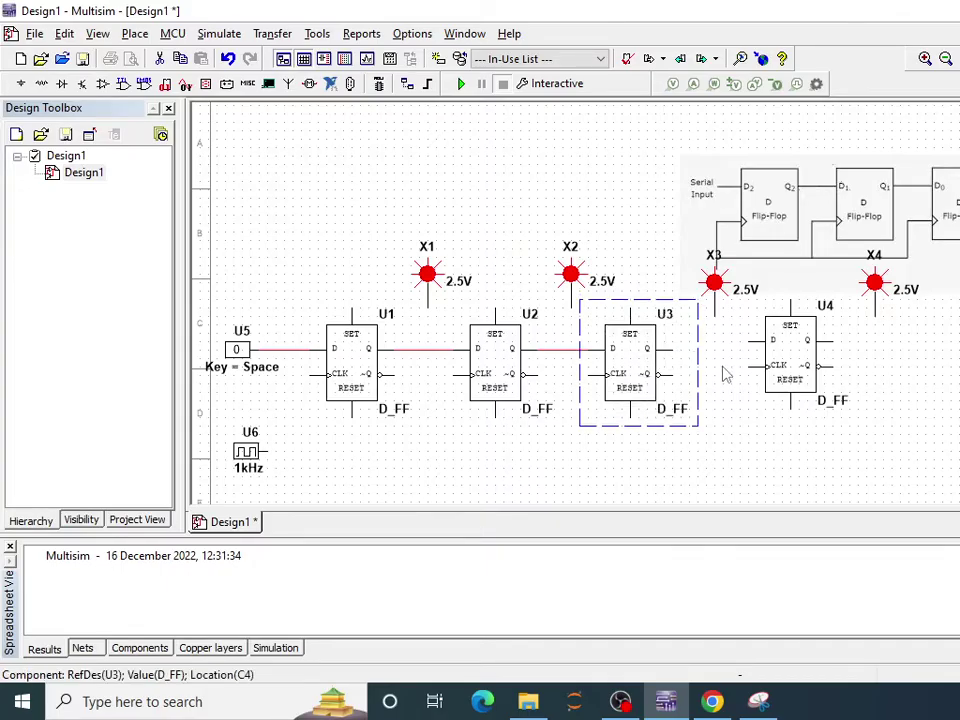
{"action": "left_click", "coordinate": [670, 358]}
{"action": "left_click", "coordinate": [675, 350]}
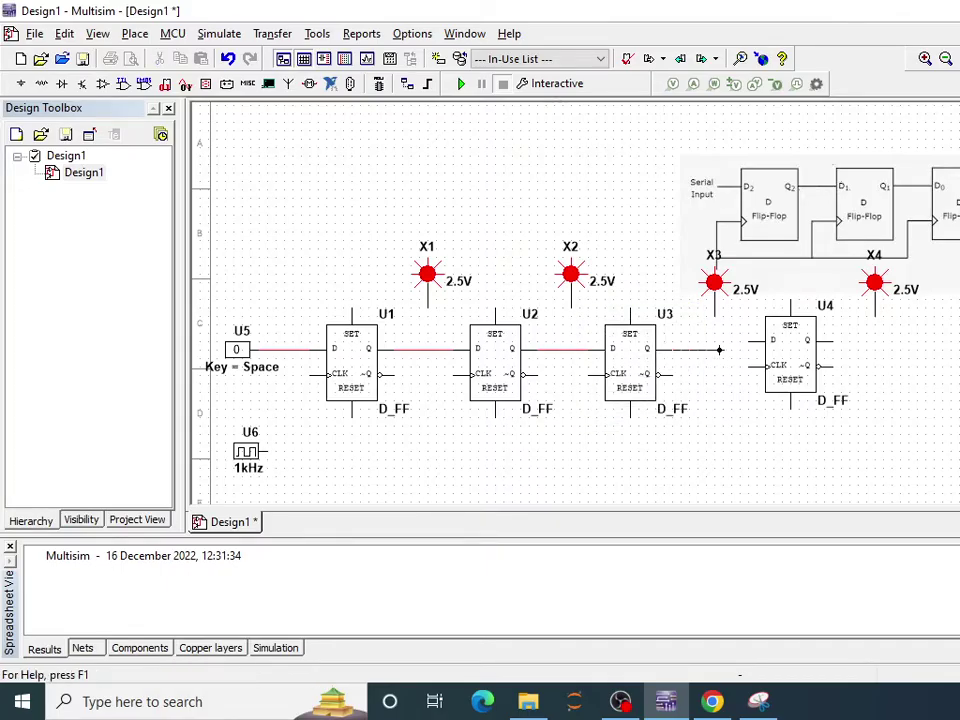
{"action": "left_click", "coordinate": [750, 343]}
{"action": "left_click_drag", "start_coordinate": [790, 355], "coordinate": [790, 364]}
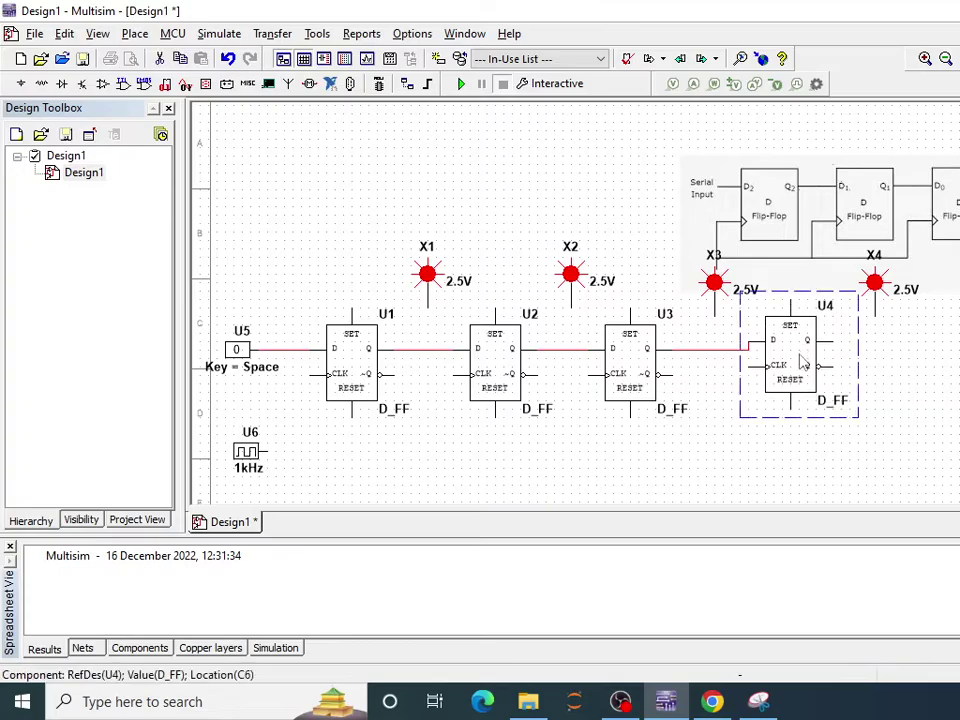
- Run clock U6's output to U4's CLK and tie the CLK pins of U3, U2 and U1 to that line
{"action": "left_click", "coordinate": [266, 451]}
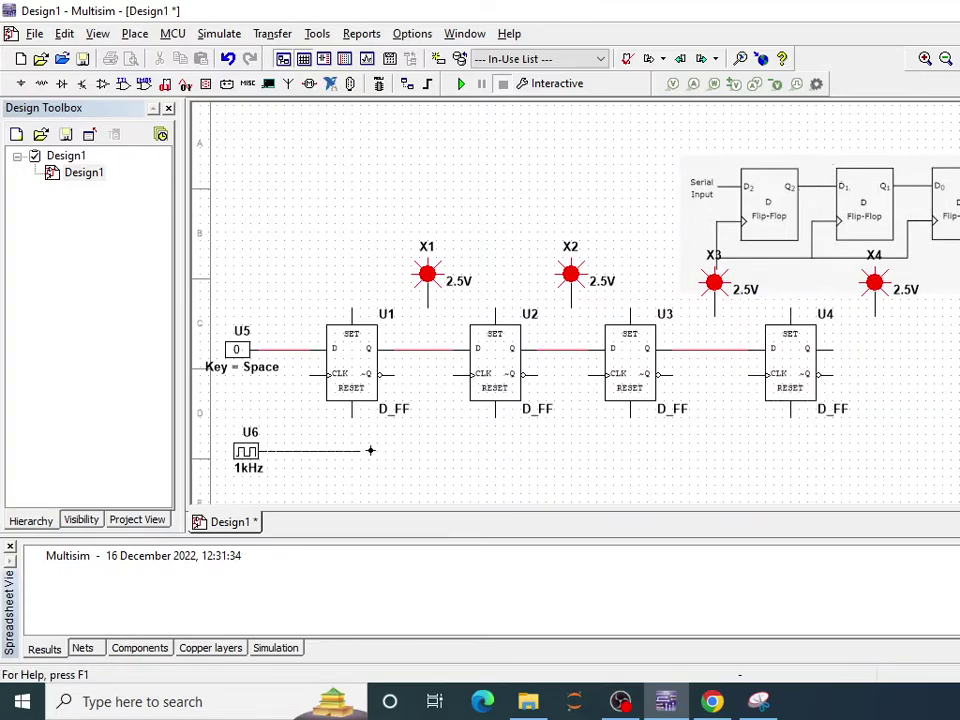
{"action": "left_click", "coordinate": [740, 450]}
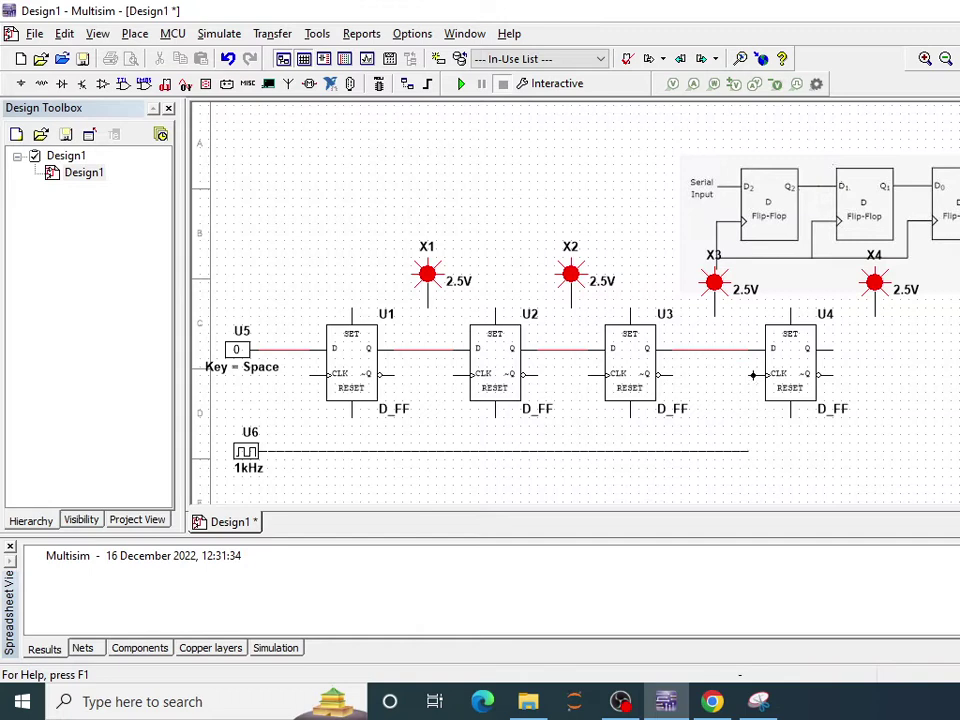
{"action": "left_click", "coordinate": [750, 375]}
{"action": "left_click", "coordinate": [589, 374]}
{"action": "left_click", "coordinate": [573, 452]}
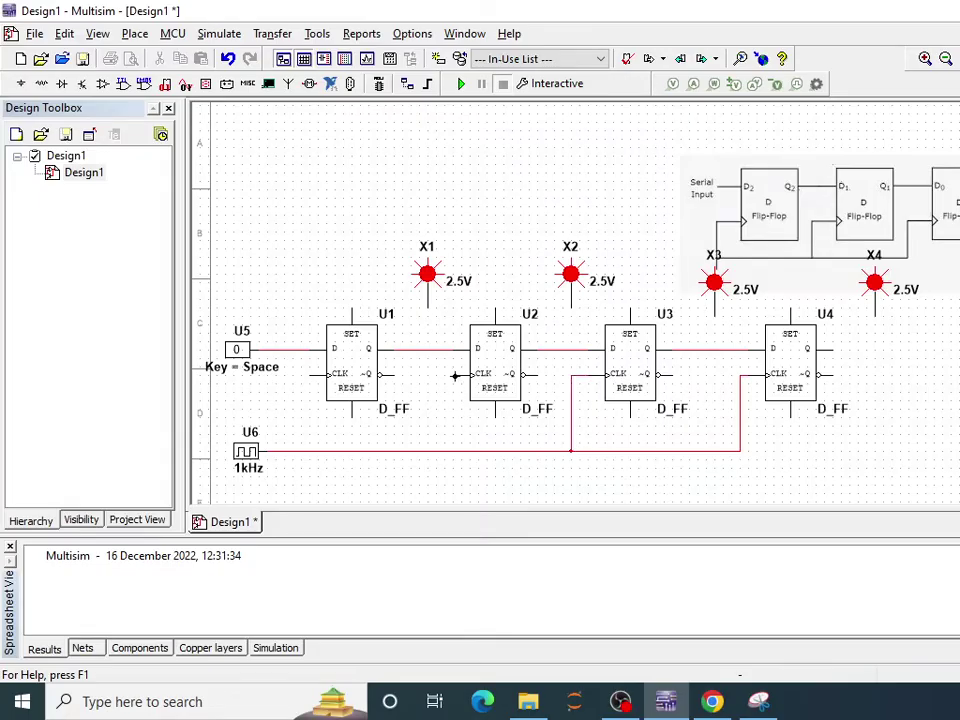
{"action": "left_click", "coordinate": [445, 375]}
{"action": "left_click", "coordinate": [434, 452]}
{"action": "left_click", "coordinate": [327, 374]}
{"action": "left_click", "coordinate": [283, 452]}
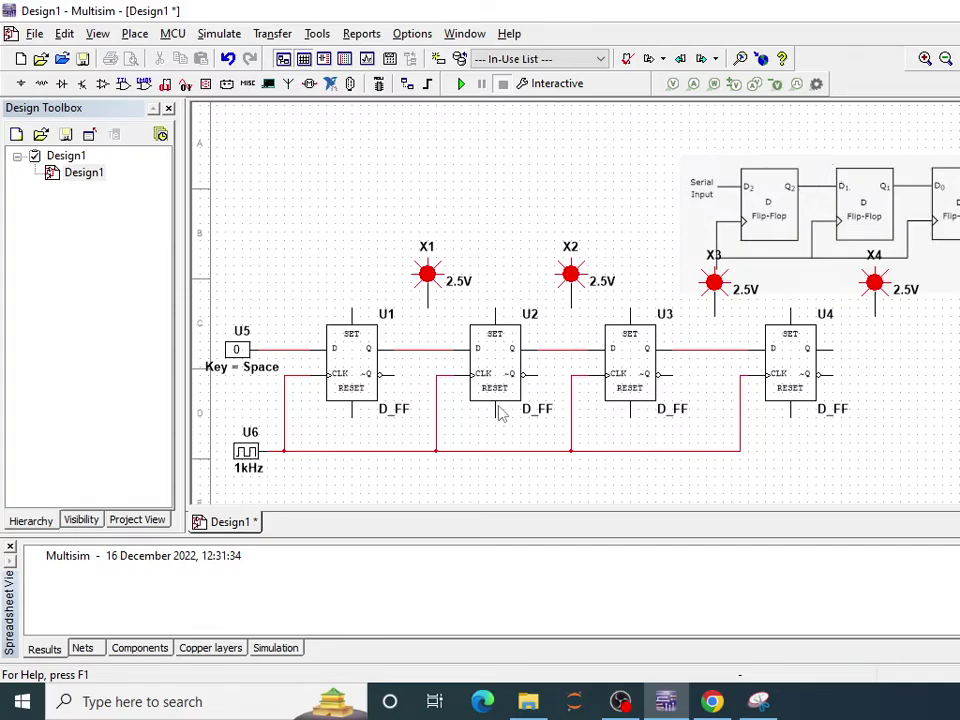
- Wire probe X1 to the U1–U2 data line and begin probe X2's wire
{"action": "left_click", "coordinate": [427, 304]}
{"action": "left_click", "coordinate": [427, 350]}
{"action": "left_click", "coordinate": [571, 306]}
- Connect probes X2, X3 and X4 to the Q outputs of U2, U3 and U4
{"action": "left_click", "coordinate": [571, 350]}
{"action": "left_click", "coordinate": [714, 350]}
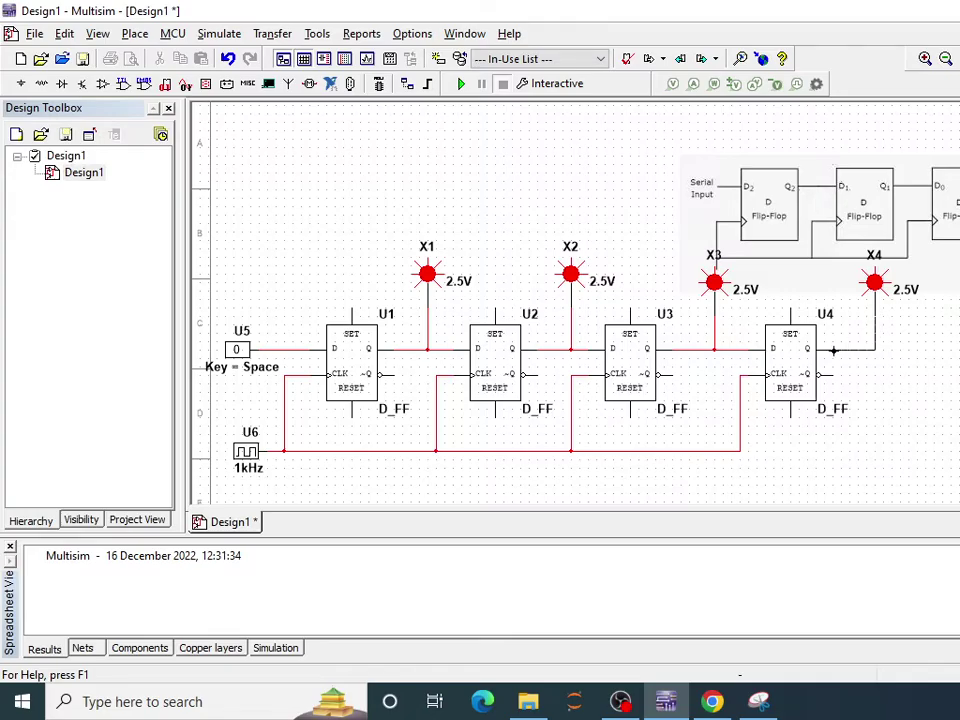
{"action": "left_click", "coordinate": [838, 350]}
{"action": "left_click", "coordinate": [876, 316]}
- Change clock source U6's frequency from 1 kHz to 10 Hz
{"action": "double_click", "coordinate": [247, 466]}
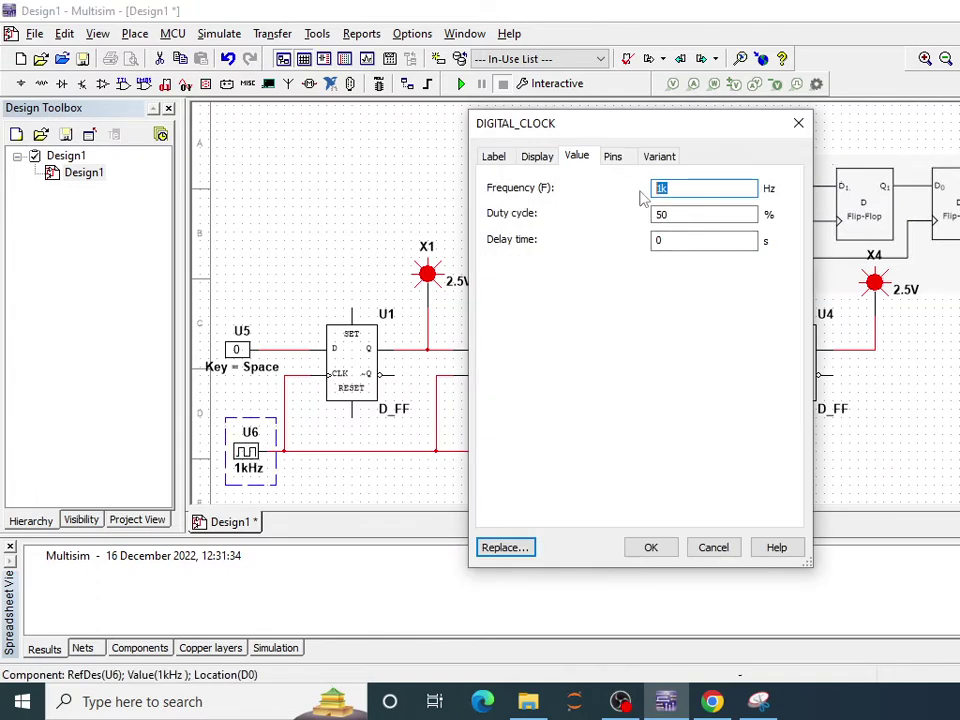
{"action": "type", "text": "1"}
{"action": "left_click", "coordinate": [652, 547]}
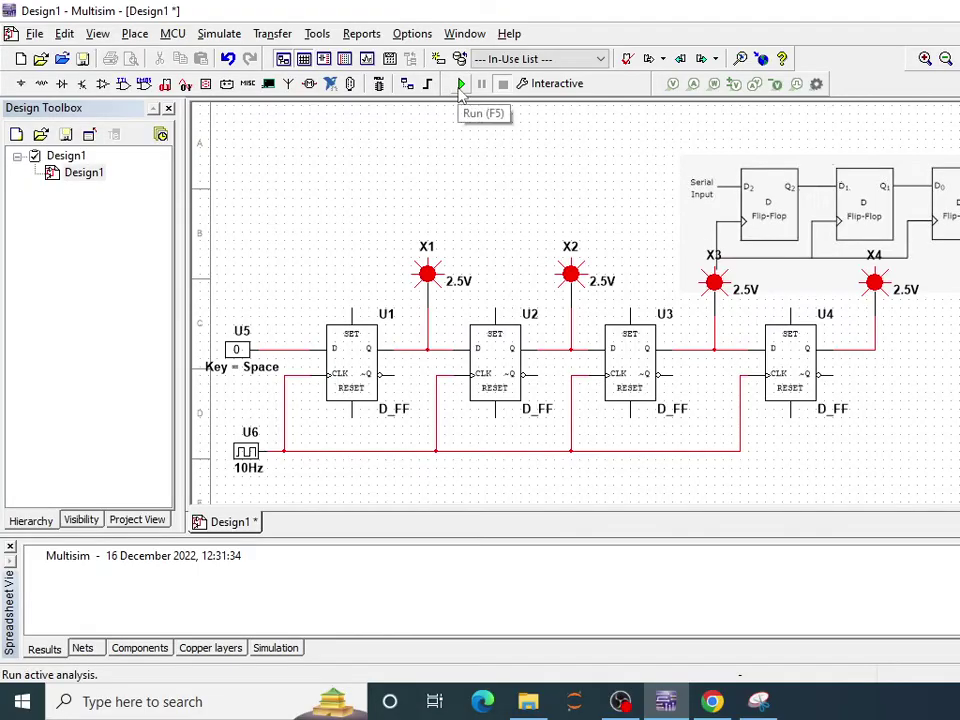
- Run the simulation and switch input key U5 to 1 so the bit shifts through the probes
{"action": "left_click", "coordinate": [461, 86]}
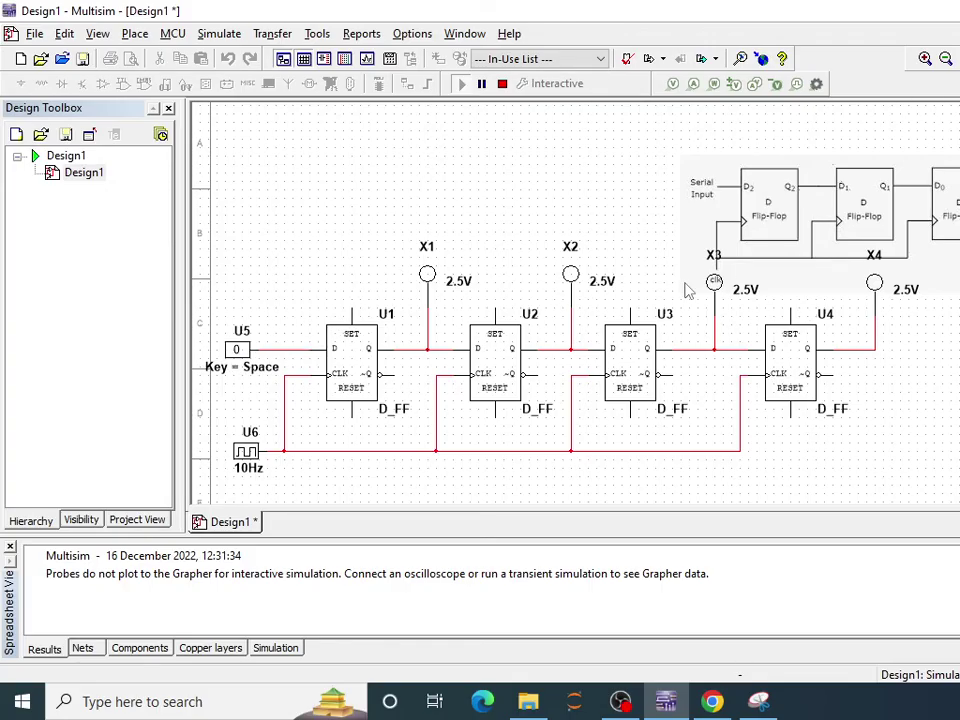
{"action": "left_click", "coordinate": [242, 350]}
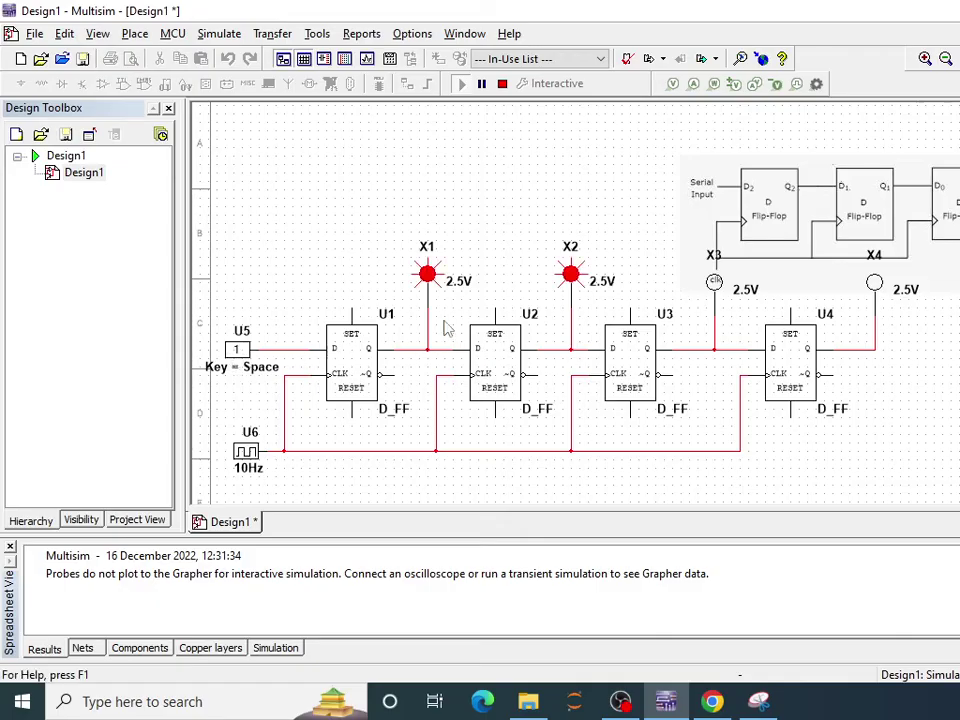